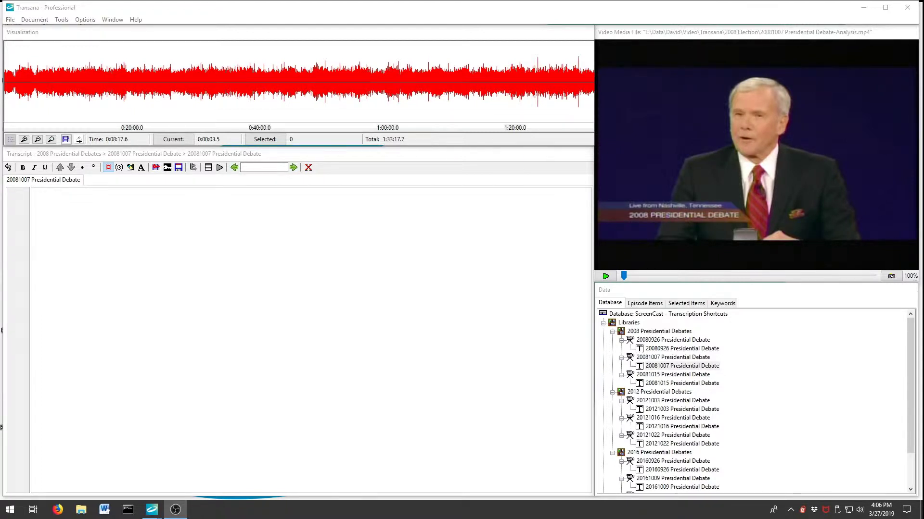
- Open Program Settings on the Transcription Shortcuts tab, where the shortcut list is still empty
left_click(85, 21)
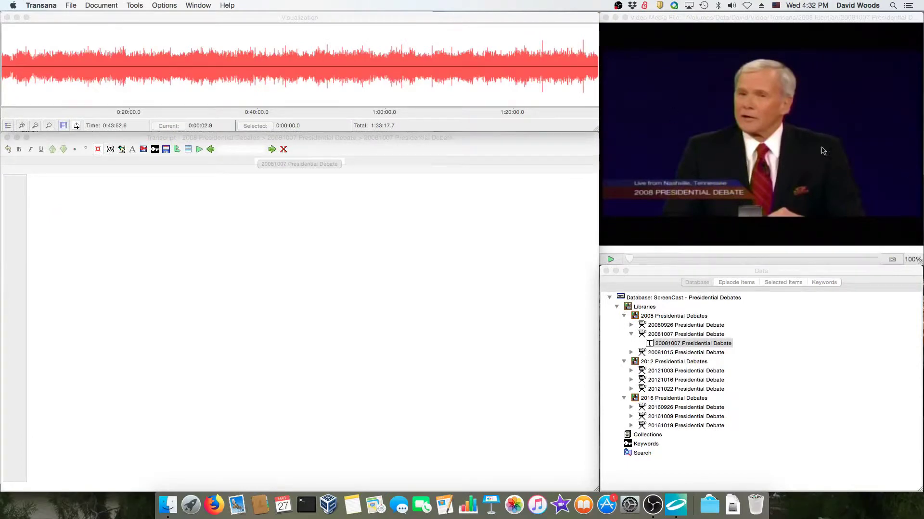
left_click(29, 6)
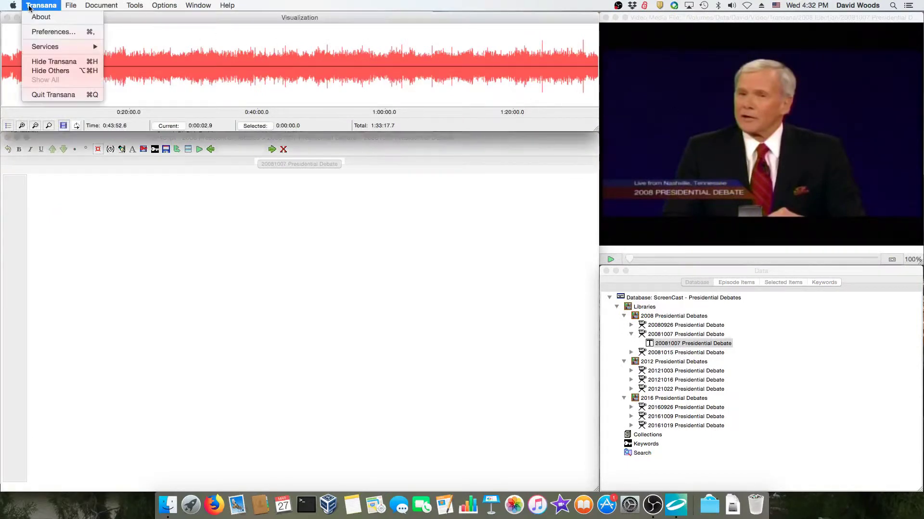
left_click(57, 31)
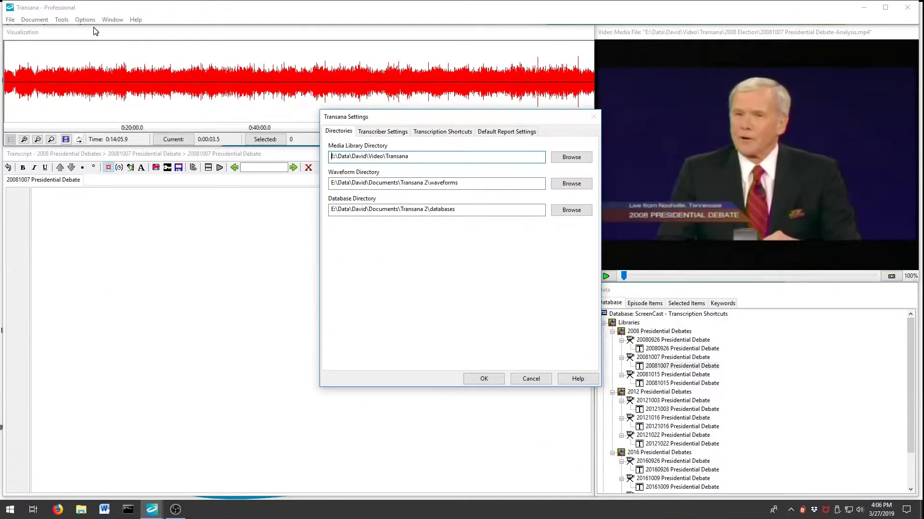
left_click(461, 132)
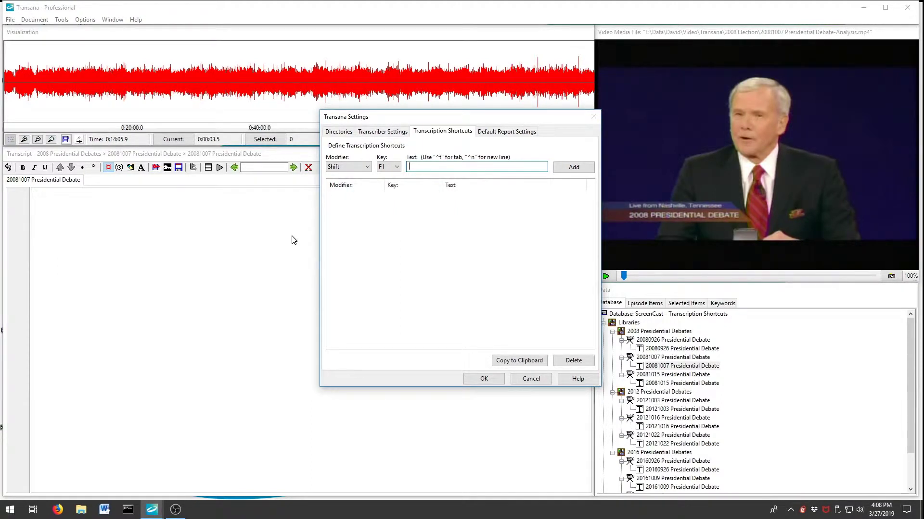
left_click(368, 167)
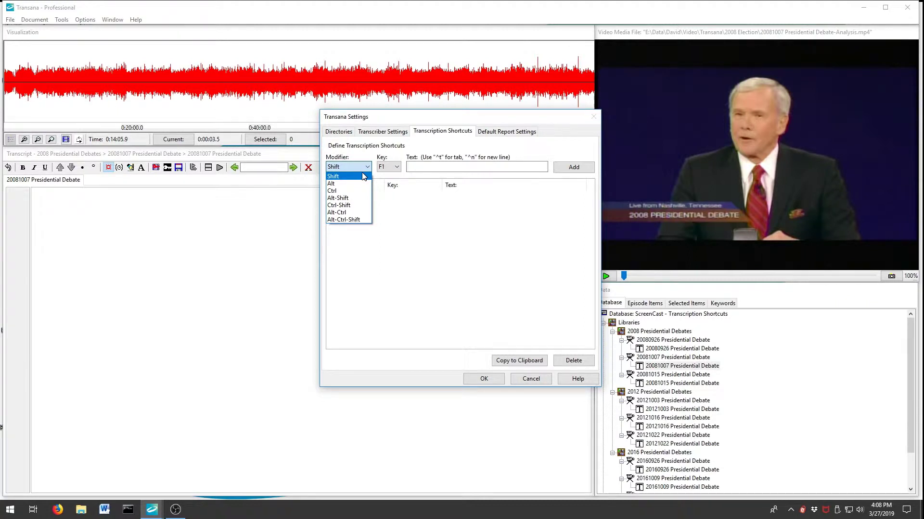
- Add a Shift+F1 transcription shortcut that inserts 'Obama:^t'
left_click(397, 167)
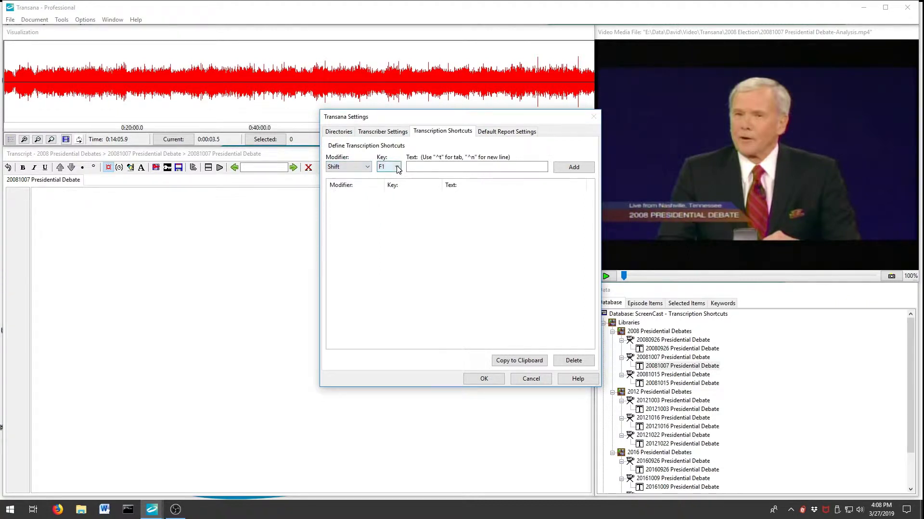
left_click(397, 167)
left_click(398, 168)
left_click(411, 167)
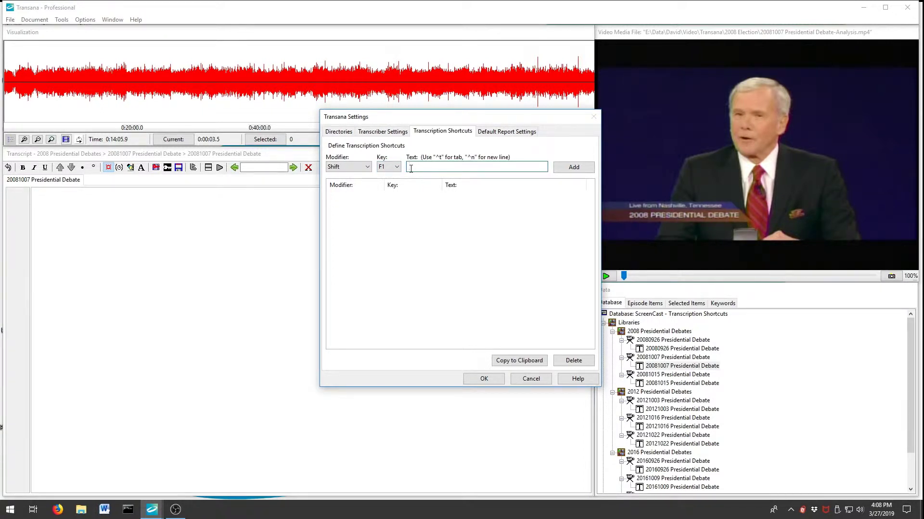
type("Obama:^t")
left_click(574, 168)
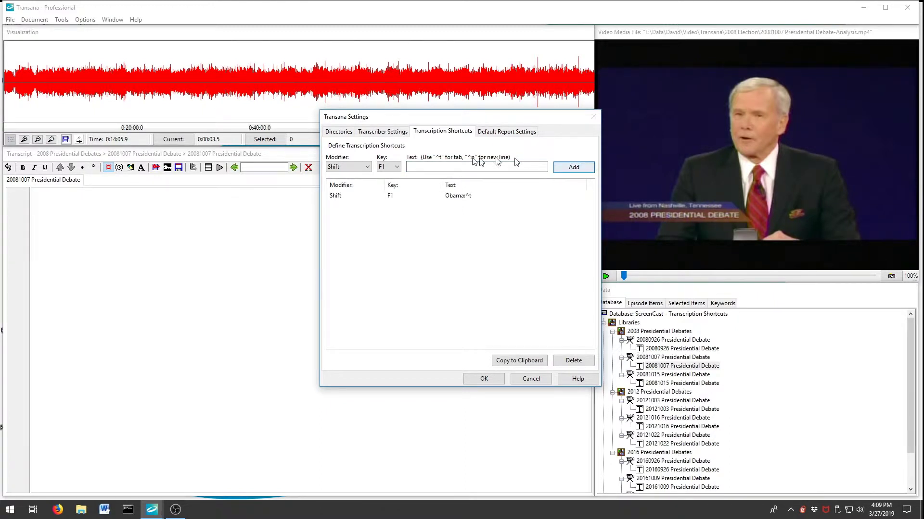
- Add Shift+F2 'McCain:^t' and Shift+F3 'Lehrer:^t' shortcuts to the list
left_click(397, 167)
left_click(385, 183)
key("Tab")
type("McCain")
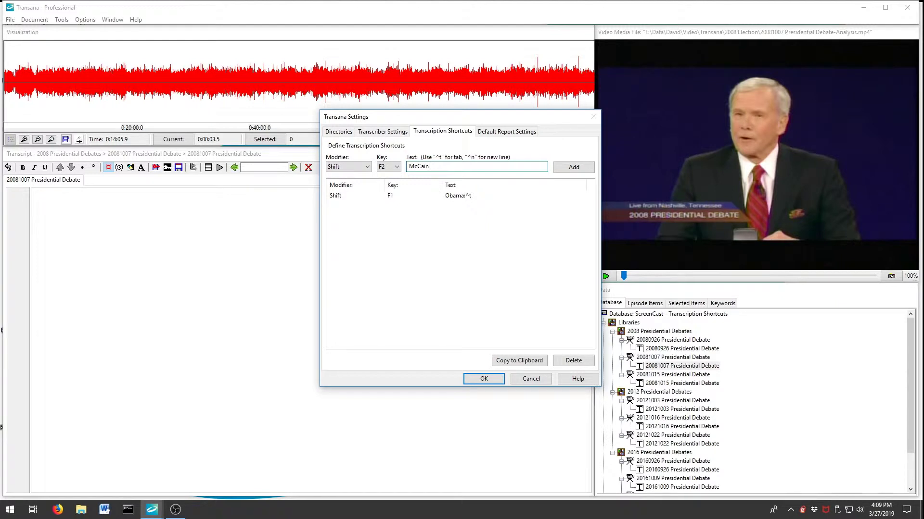
type(":^t")
left_click(573, 167)
left_click(398, 171)
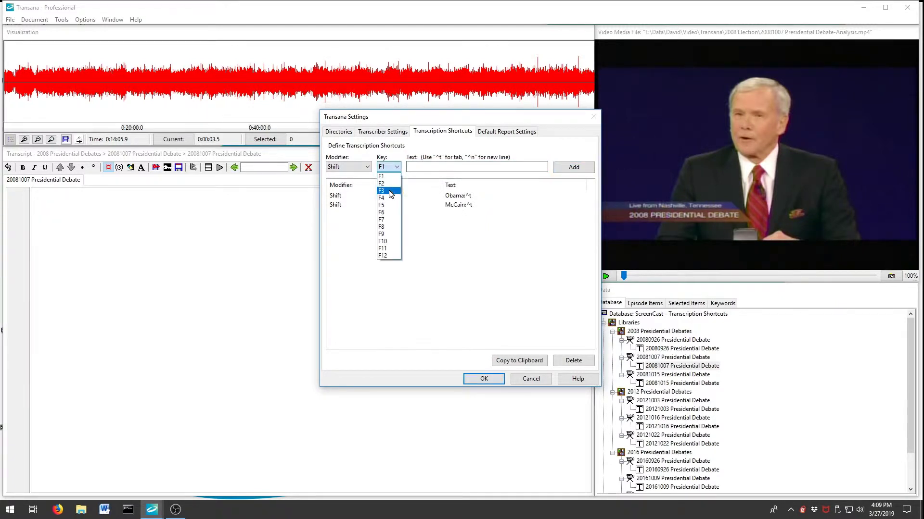
left_click(389, 191)
left_click(434, 172)
type("Lehrer:^")
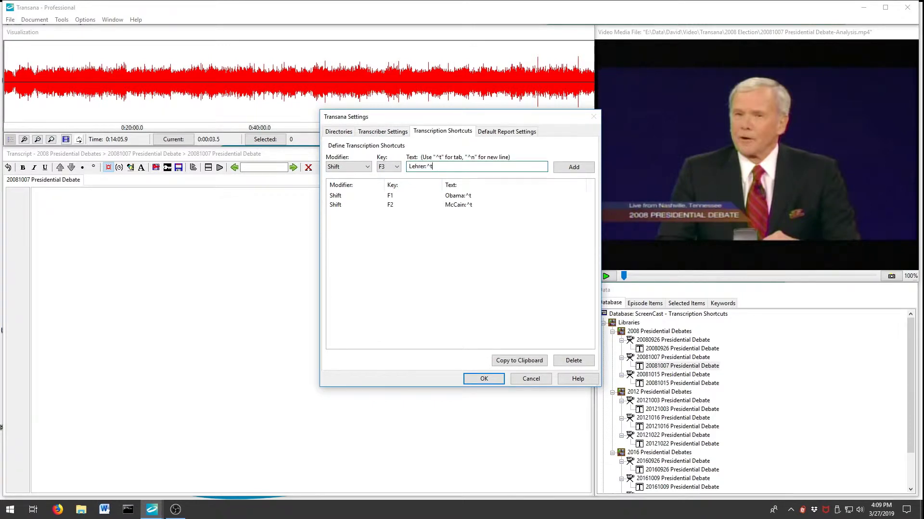
type("t")
left_click(584, 168)
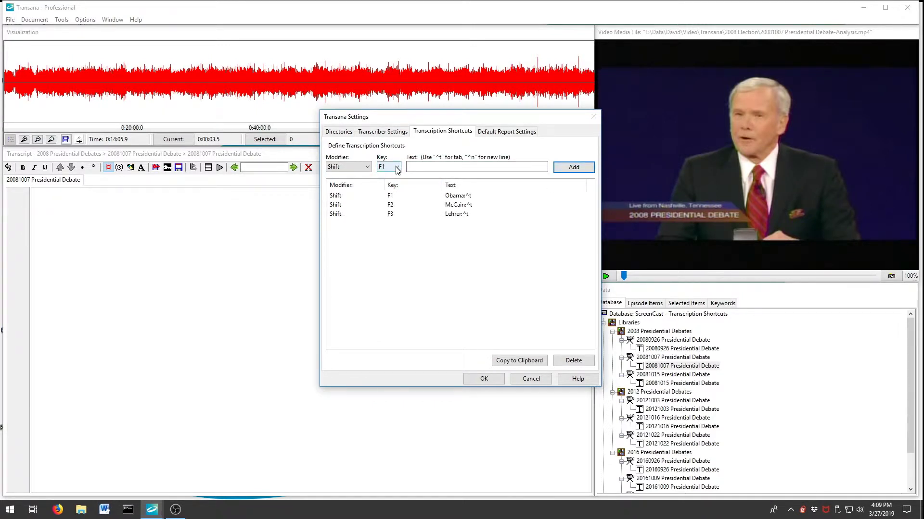
- Add Shift+F4 'Brokaw:^t' and Shift+F5 'Schieffer:^t' shortcuts to the list
left_click(398, 171)
left_click(389, 197)
left_click(434, 172)
type("B")
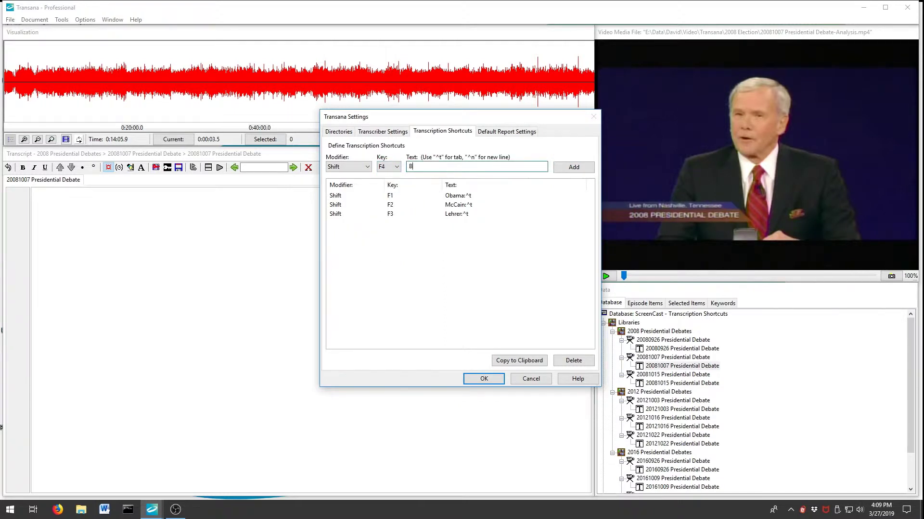
type("rokaw:^t")
left_click(573, 167)
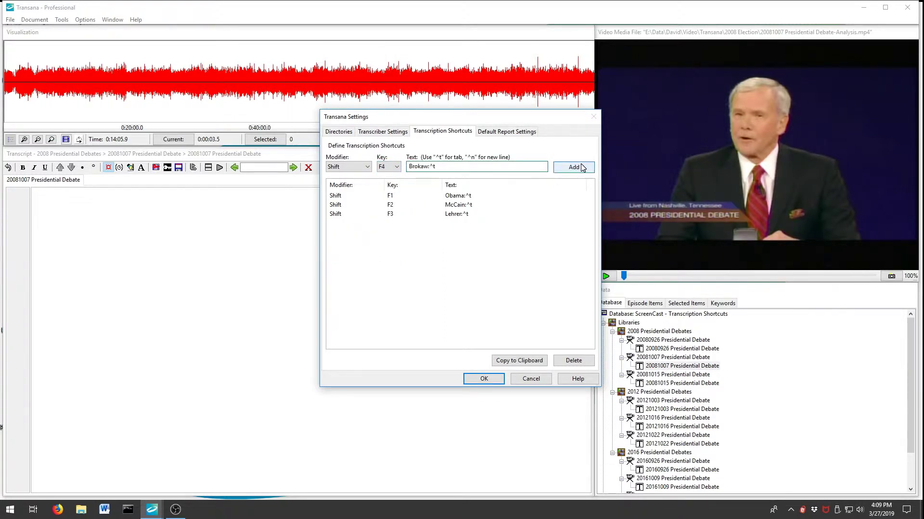
left_click(396, 168)
left_click(389, 207)
left_click(437, 167)
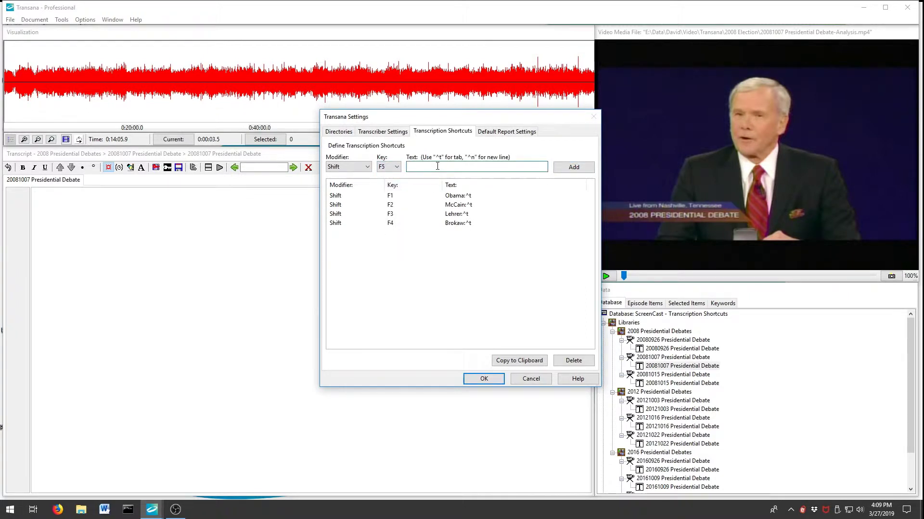
type("Schieffer:^t")
left_click(573, 166)
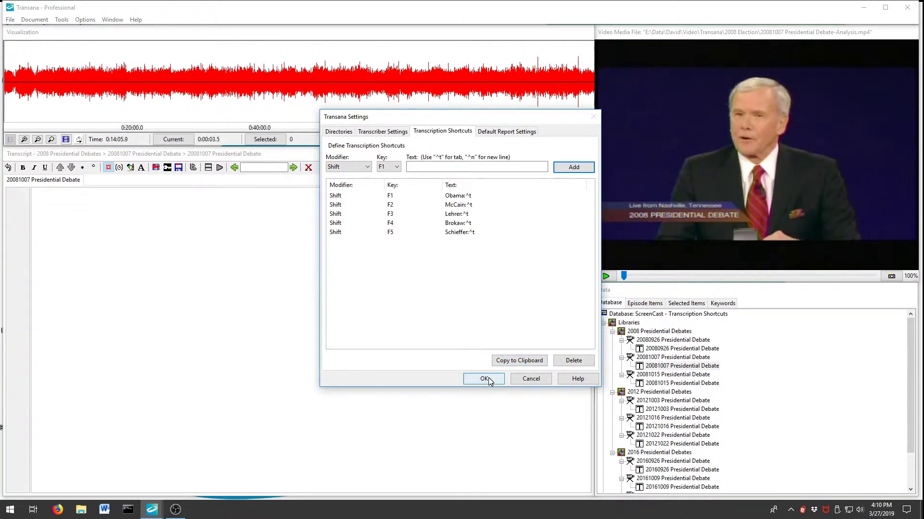
- Save the settings, enable transcript editing, and insert 'Brokaw:' on line 1 using Shift+F4
left_click(489, 380)
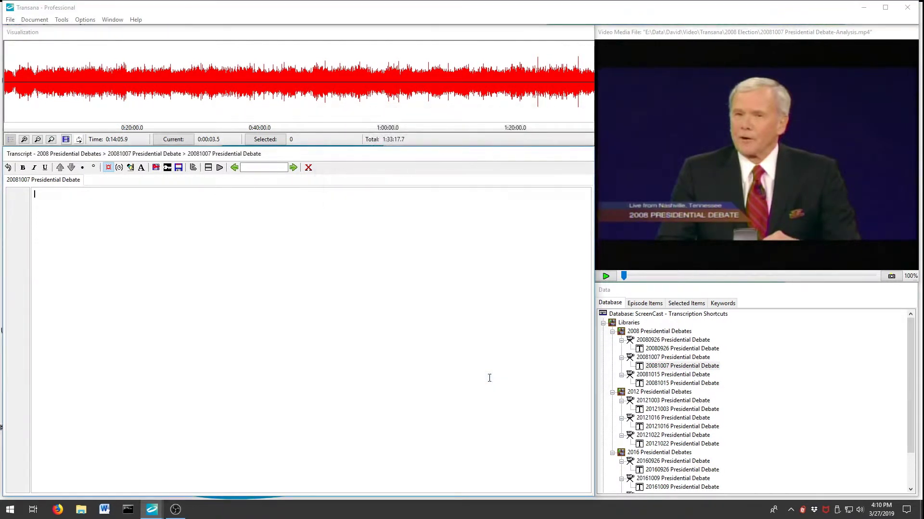
left_click(130, 168)
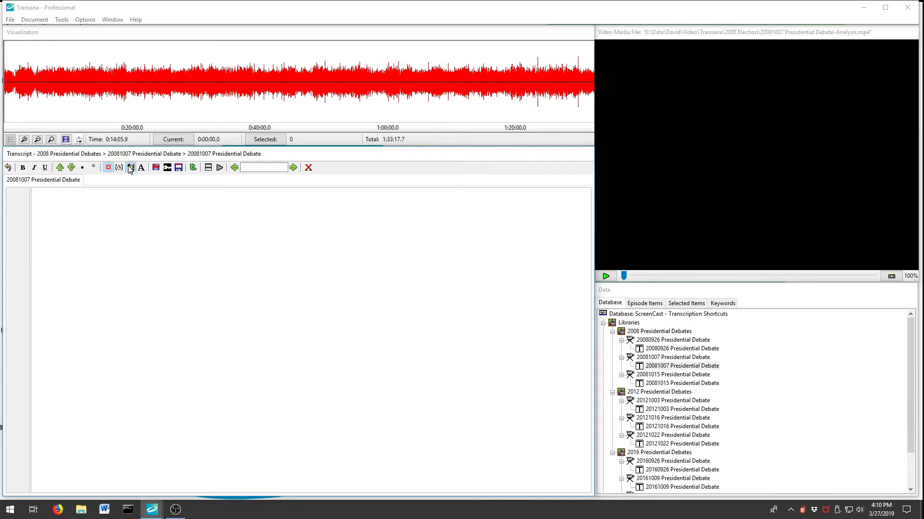
left_click(196, 274)
key("ctrl+1")
left_click(76, 20)
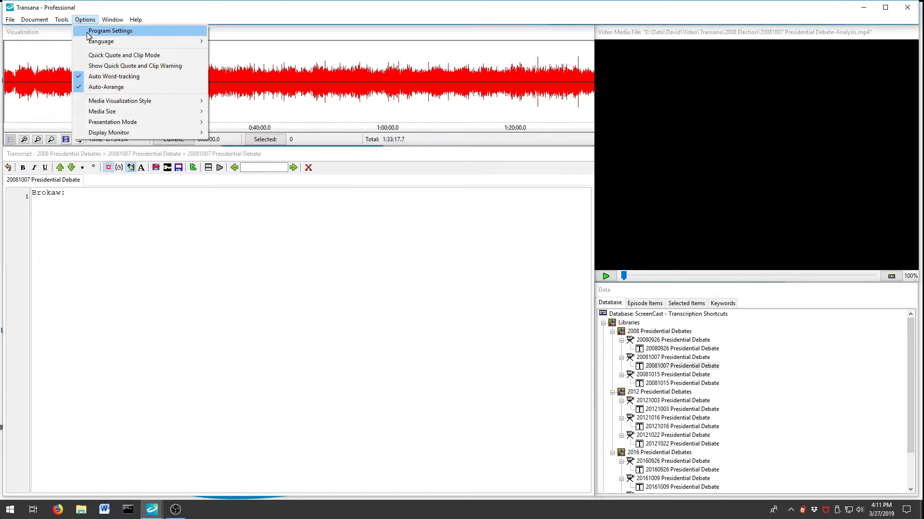
- Copy the five transcription shortcuts to the clipboard and bring up the blank Word Document1
left_click(94, 31)
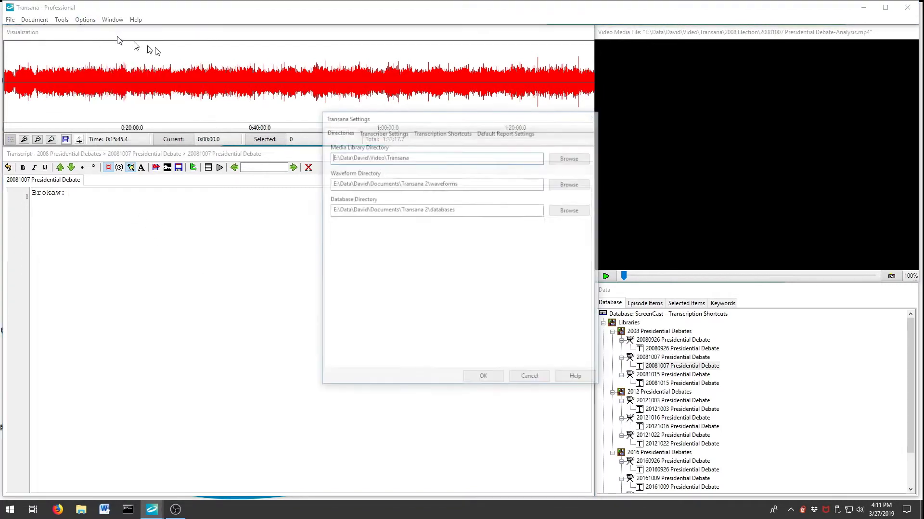
left_click(438, 133)
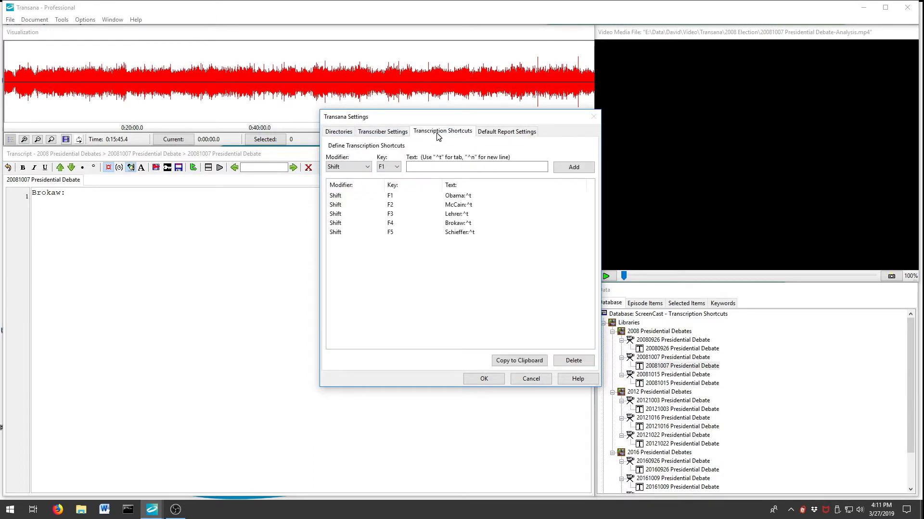
left_click(534, 363)
key("alt+Tab")
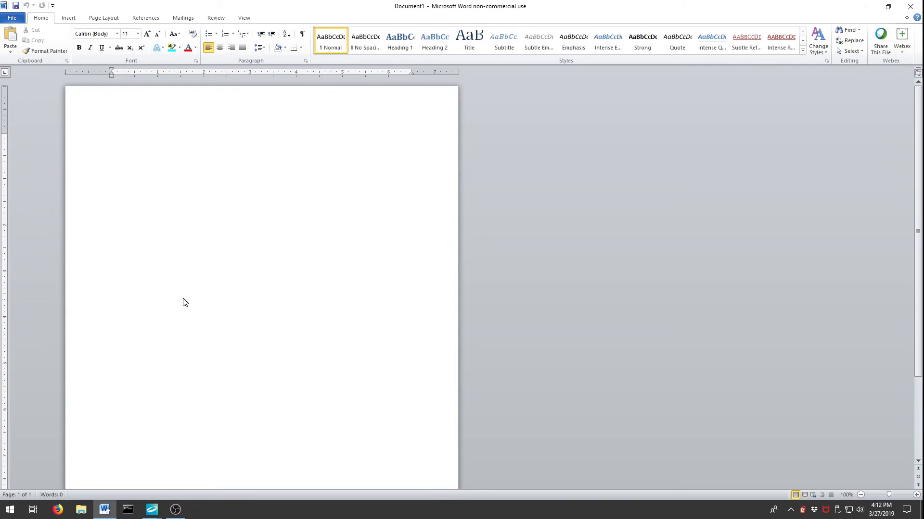
- Paste the Text, Modifiers and Key shortcut list into Word and select it
type("Text\tModifiers\tKey Brokaw:^t\tShift\tF4 Lehrer:^t\tShift\tF3 McCain:^t\tShift\tF2 Obama:^t\tShift\tF1 Schieffer:^t\tShift\tF5")
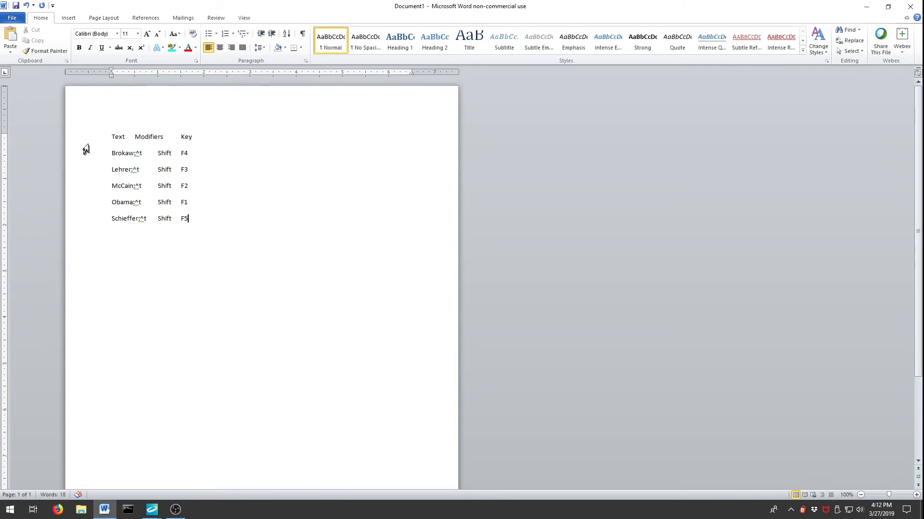
left_click_drag(83, 145, 111, 221)
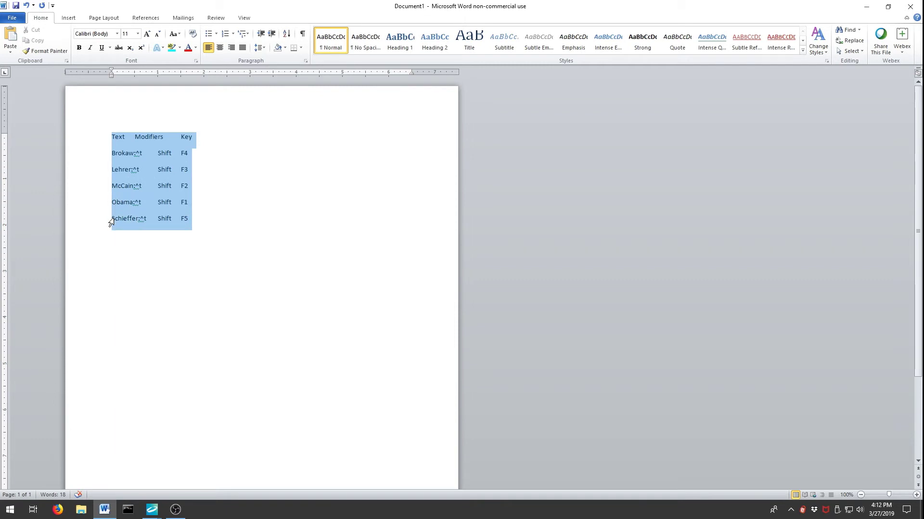